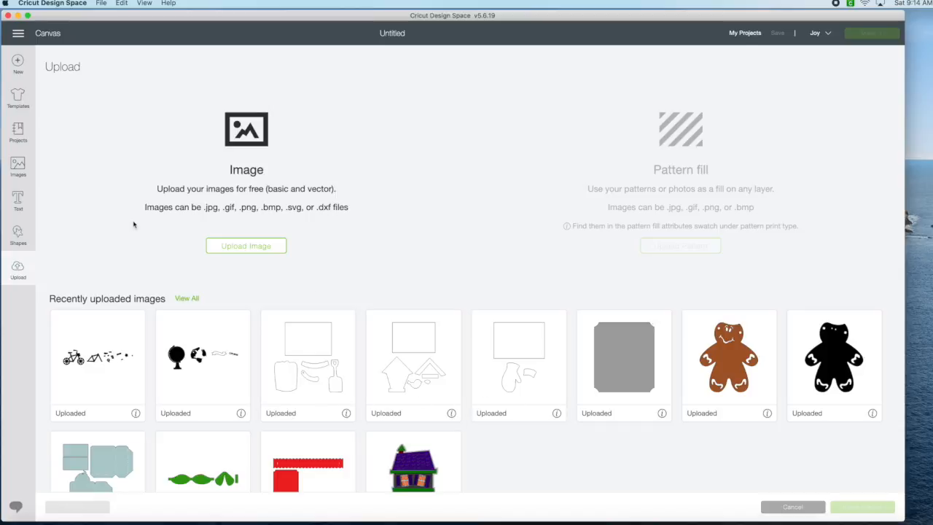
- Upload the image file 02766-7 Aug Sand Pail.svg from the Downloads folder
{"action": "left_click", "coordinate": [250, 248]}
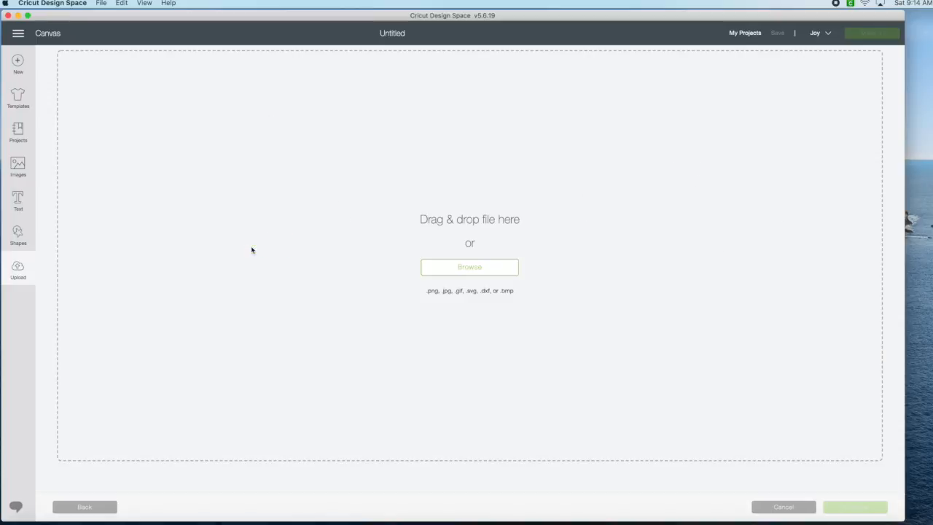
{"action": "left_click", "coordinate": [471, 268]}
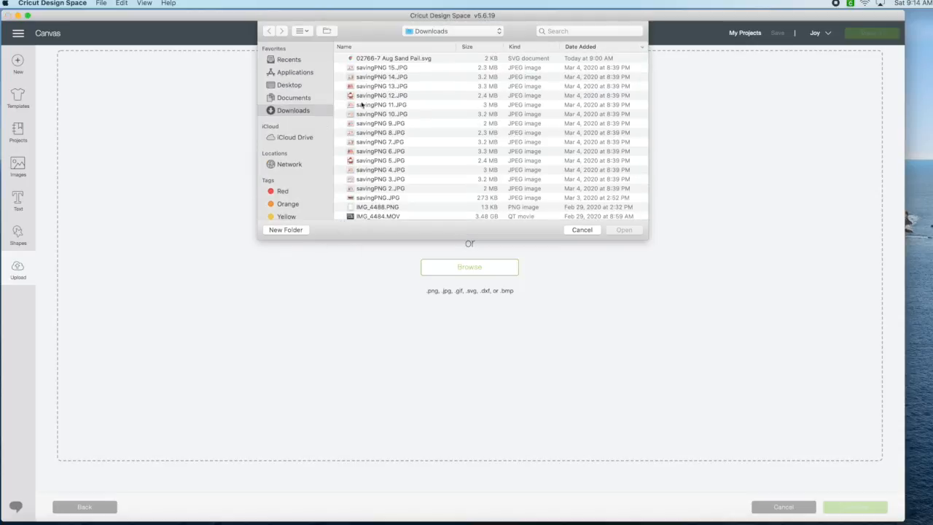
{"action": "left_click", "coordinate": [406, 60]}
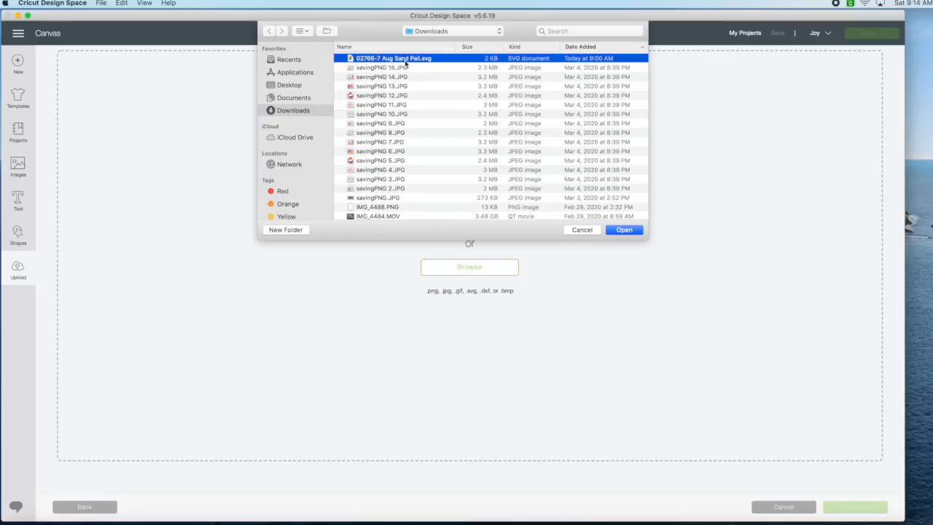
{"action": "left_click", "coordinate": [624, 233]}
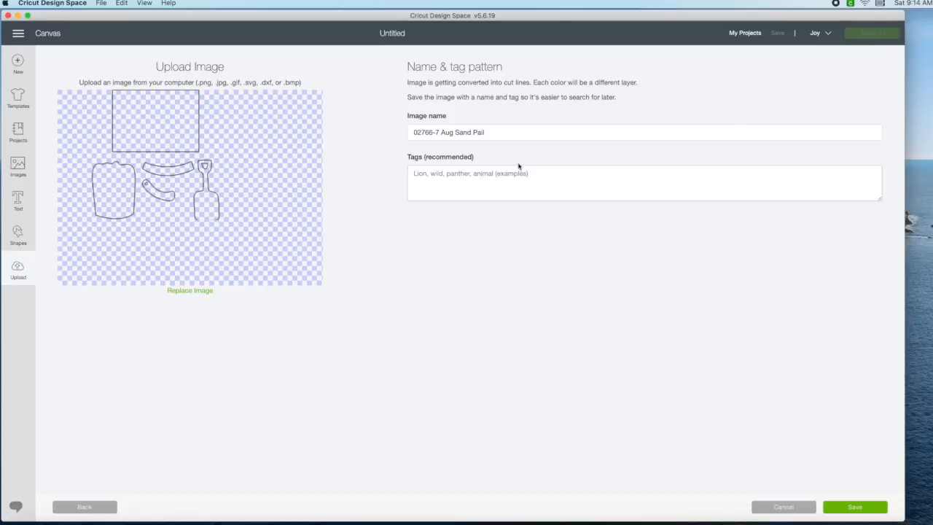
- Tag the uploaded image "Foundations Decor Welcome Sign" and save it to the image library
{"action": "left_click", "coordinate": [522, 181]}
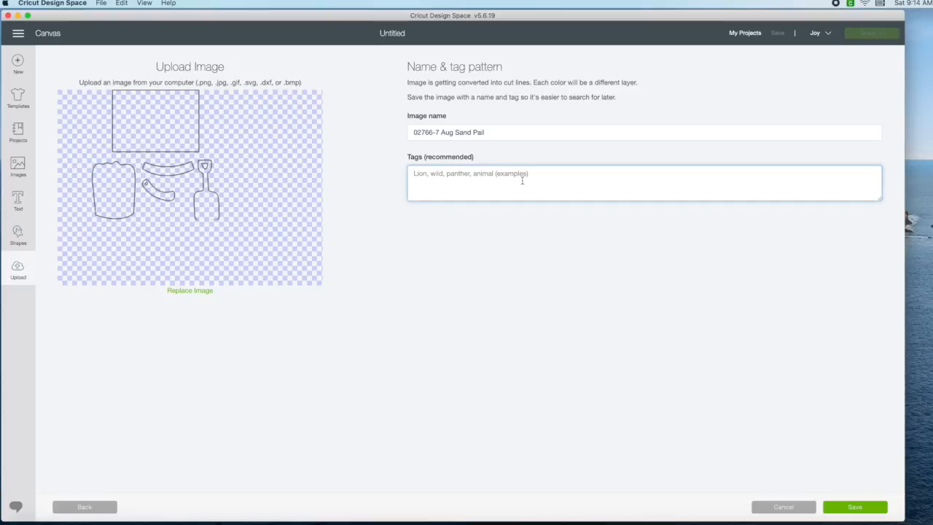
{"action": "type", "text": "Foundatio"}
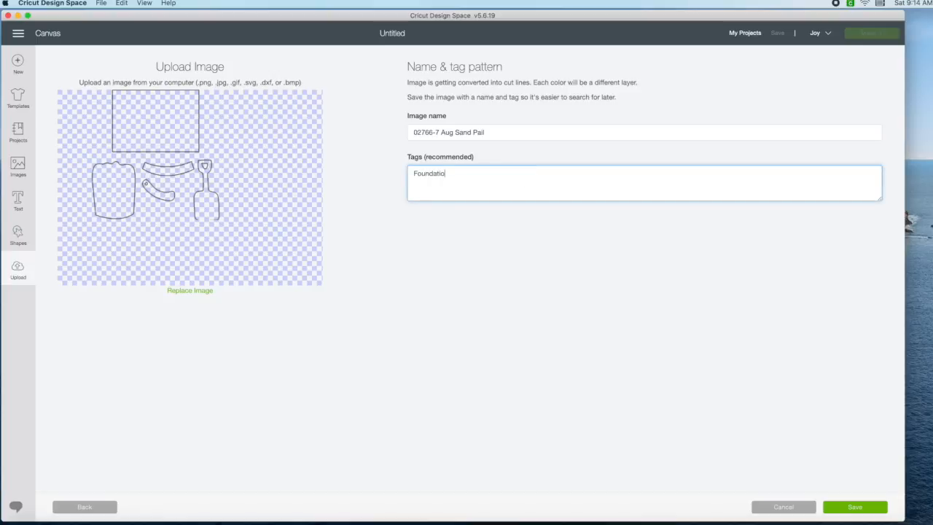
{"action": "type", "text": "ns Decor Welcome Sign"}
{"action": "left_click", "coordinate": [854, 508]}
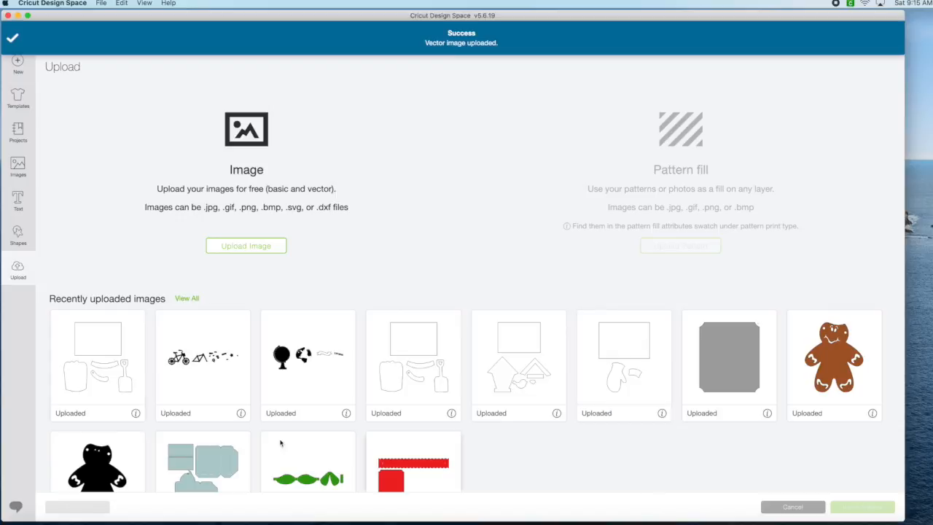
- Insert the newly uploaded sand pail image onto the canvas and deselect it
{"action": "left_click", "coordinate": [110, 381]}
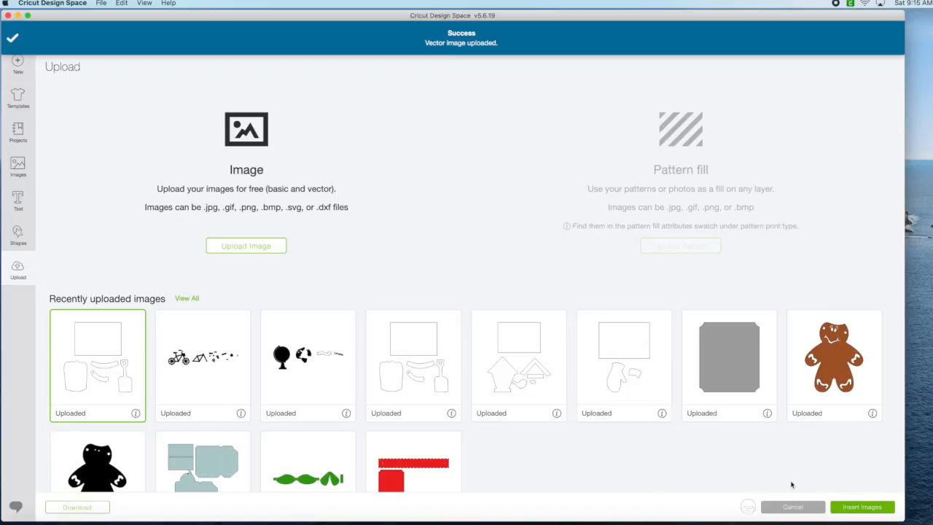
{"action": "left_click", "coordinate": [864, 507]}
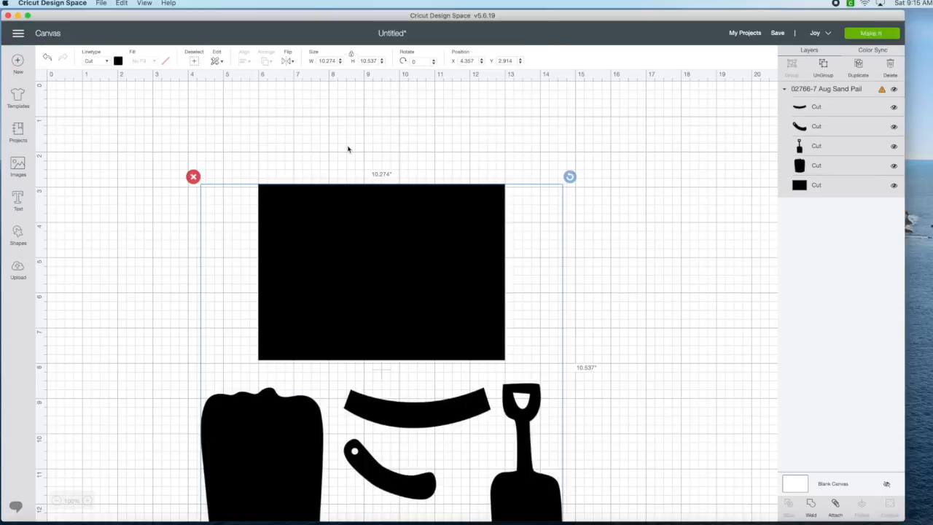
{"action": "scroll", "coordinate": [91, 272], "scroll_direction": "down", "scroll_amount": 3}
{"action": "scroll", "coordinate": [91, 272], "scroll_direction": "down", "scroll_amount": 1}
{"action": "scroll", "coordinate": [91, 273], "scroll_direction": "up", "scroll_amount": 2}
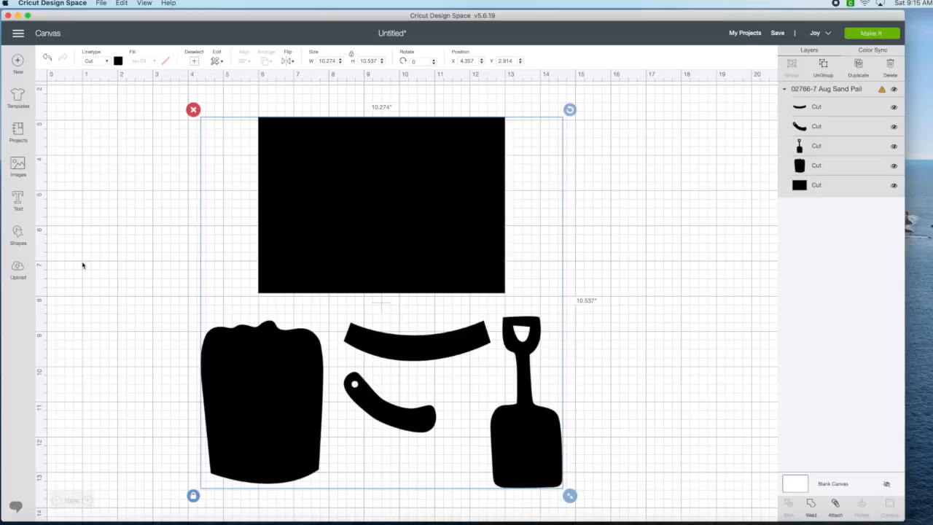
{"action": "left_click", "coordinate": [621, 263]}
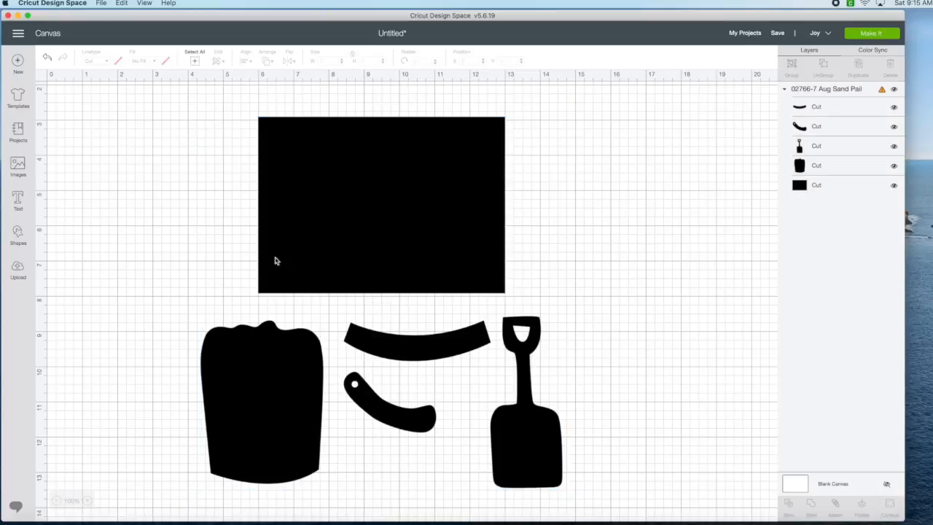
- Move the whole grouped sand pail design on the canvas to about X 3.6, Y 2.5
{"action": "left_click", "coordinate": [365, 184]}
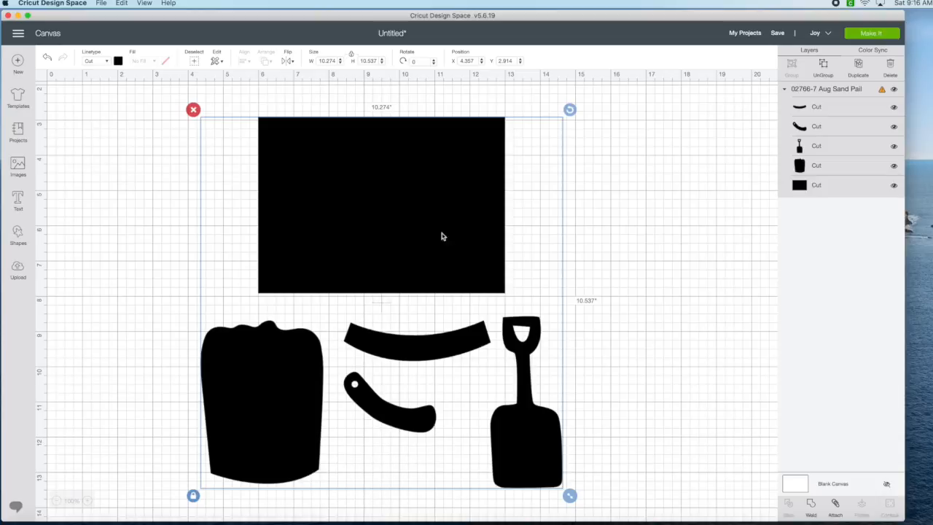
{"action": "left_click", "coordinate": [624, 271]}
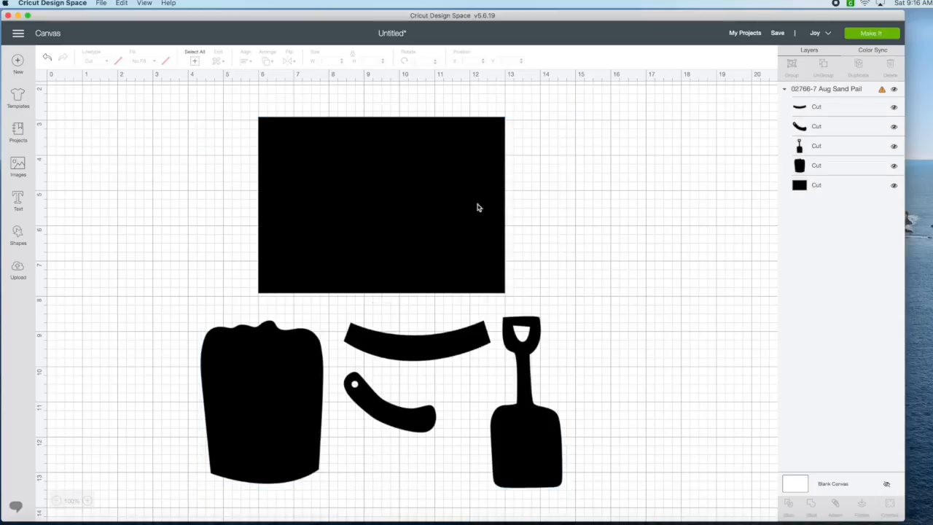
{"action": "left_click", "coordinate": [444, 210]}
{"action": "left_click_drag", "start_coordinate": [451, 217], "coordinate": [470, 215]}
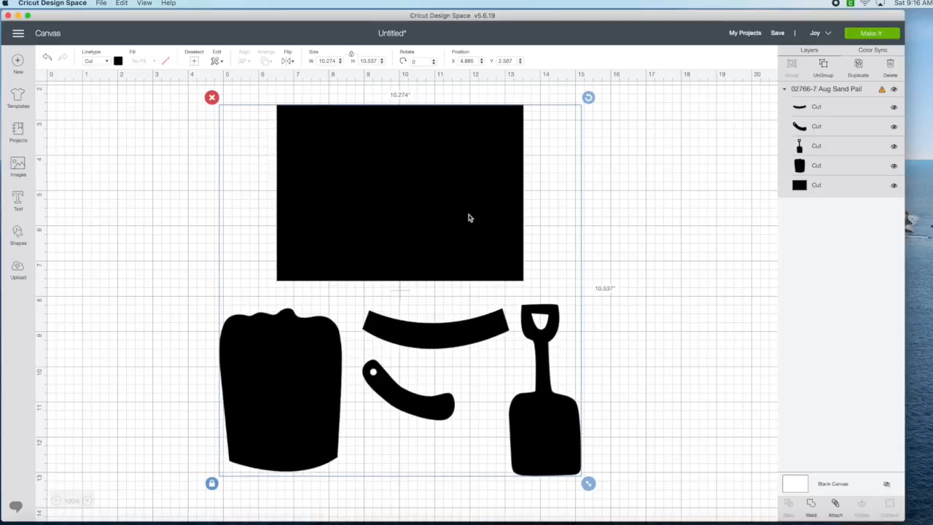
{"action": "left_click_drag", "start_coordinate": [409, 186], "coordinate": [482, 185]}
{"action": "left_click_drag", "start_coordinate": [315, 308], "coordinate": [225, 284]}
{"action": "left_click_drag", "start_coordinate": [430, 318], "coordinate": [568, 320]}
{"action": "left_click_drag", "start_coordinate": [568, 392], "coordinate": [393, 405]}
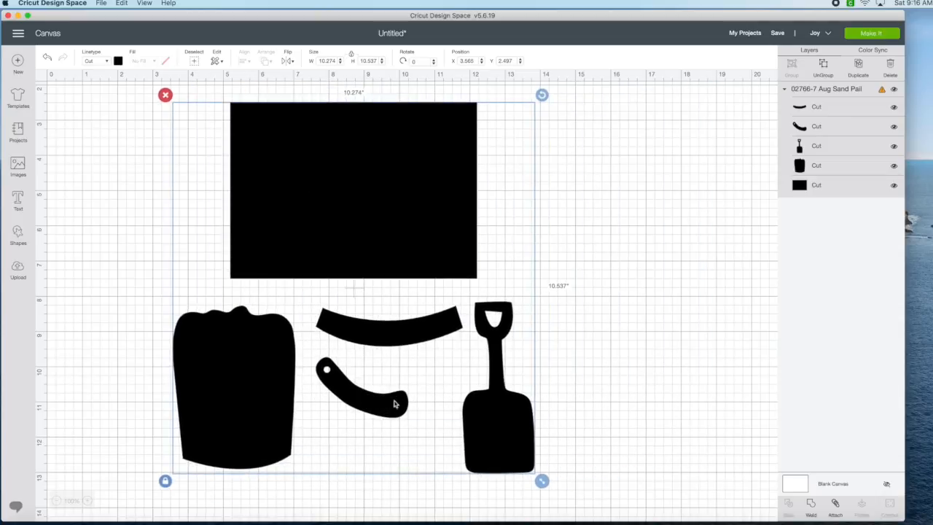
- Ungroup the sand pail design and move the pail, curved strip, handle, shovel and rectangle apart as separate pieces
{"action": "left_click", "coordinate": [826, 67]}
{"action": "left_click", "coordinate": [416, 214]}
{"action": "left_click", "coordinate": [369, 325]}
{"action": "left_click_drag", "start_coordinate": [228, 383], "coordinate": [189, 384]}
{"action": "left_click_drag", "start_coordinate": [371, 393], "coordinate": [340, 433]}
{"action": "left_click_drag", "start_coordinate": [393, 335], "coordinate": [368, 343]}
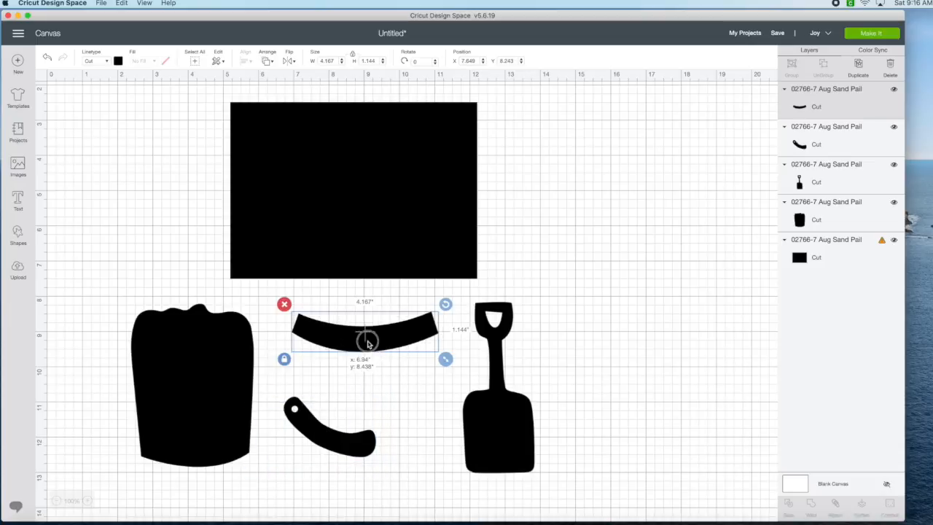
{"action": "left_click_drag", "start_coordinate": [494, 427], "coordinate": [509, 424]}
{"action": "left_click_drag", "start_coordinate": [328, 182], "coordinate": [334, 186]}
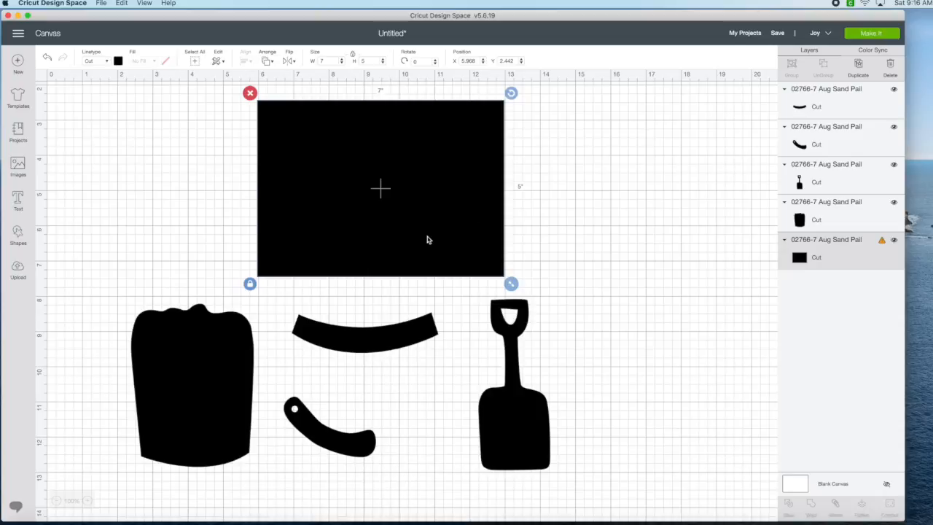
- Read the warning on the large rectangle's layer and hide that rectangle from the canvas
{"action": "left_click", "coordinate": [893, 241]}
{"action": "left_click", "coordinate": [894, 242]}
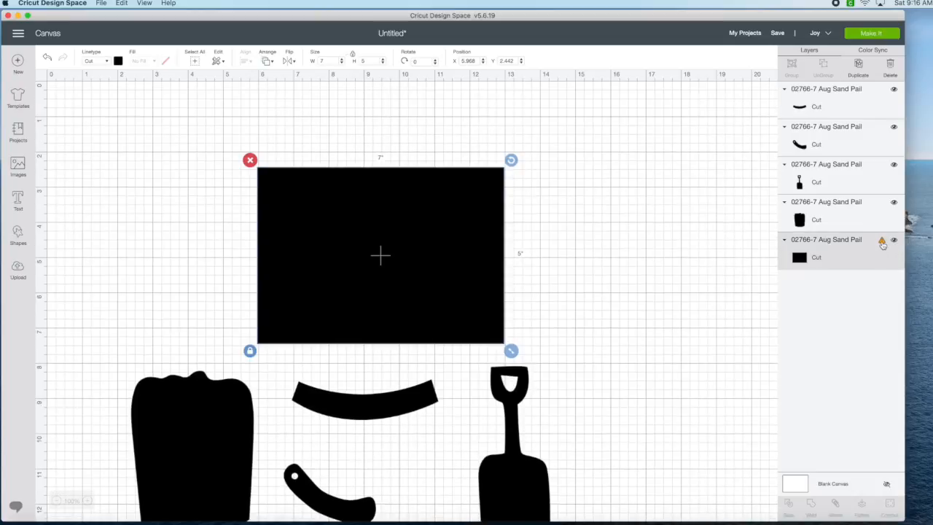
{"action": "left_click", "coordinate": [882, 243]}
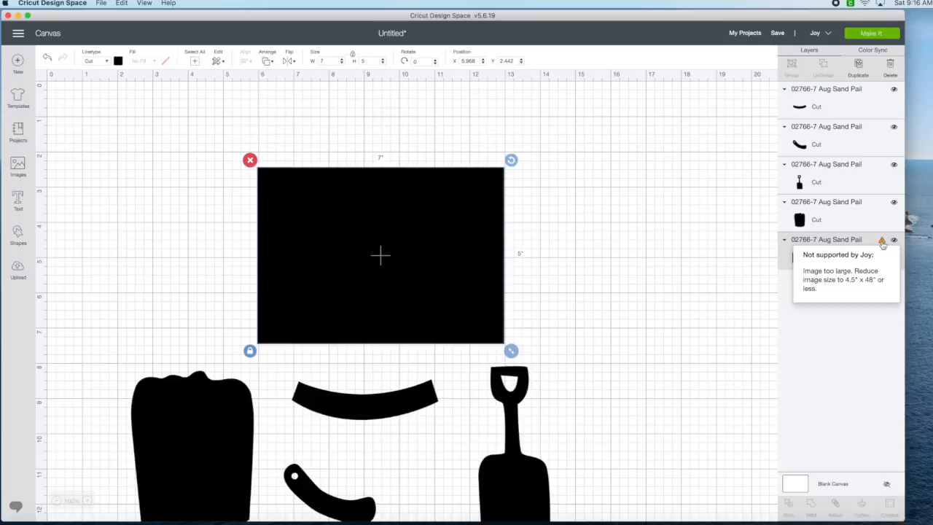
{"action": "left_click_drag", "start_coordinate": [432, 260], "coordinate": [433, 240]}
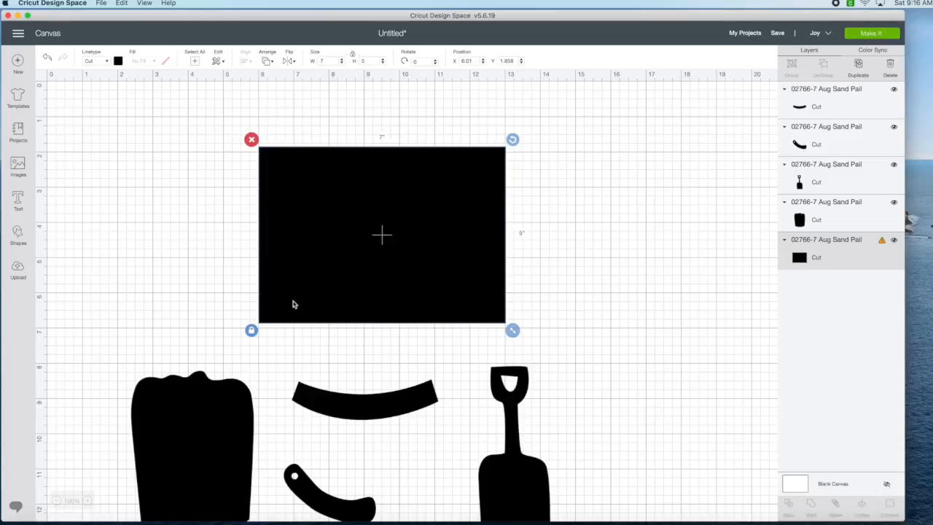
{"action": "left_click_drag", "start_coordinate": [379, 270], "coordinate": [381, 263]}
{"action": "left_click", "coordinate": [894, 242]}
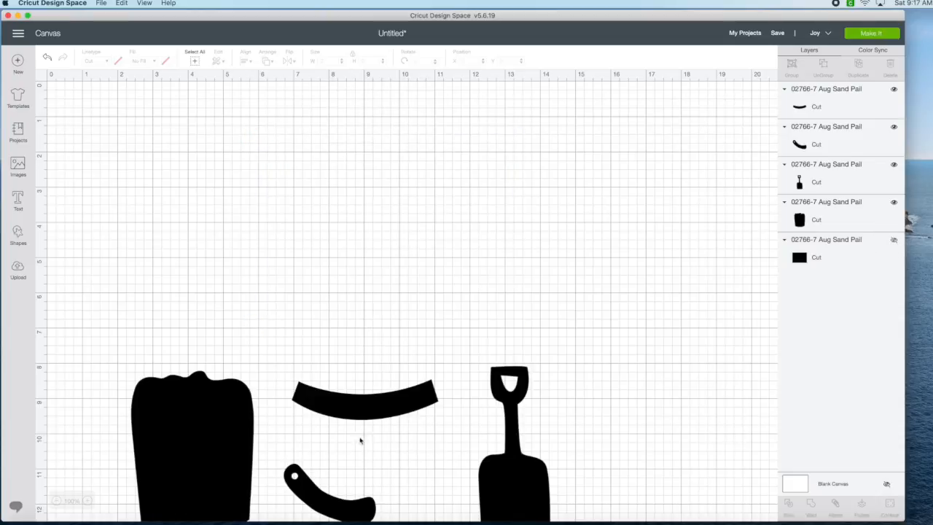
- Rearrange the pail, curved strip, shovel and handle closer together in the upper area of the canvas
{"action": "left_click_drag", "start_coordinate": [196, 425], "coordinate": [177, 243]}
{"action": "left_click_drag", "start_coordinate": [352, 385], "coordinate": [399, 174]}
{"action": "left_click_drag", "start_coordinate": [505, 450], "coordinate": [518, 298]}
{"action": "left_click_drag", "start_coordinate": [304, 492], "coordinate": [328, 289]}
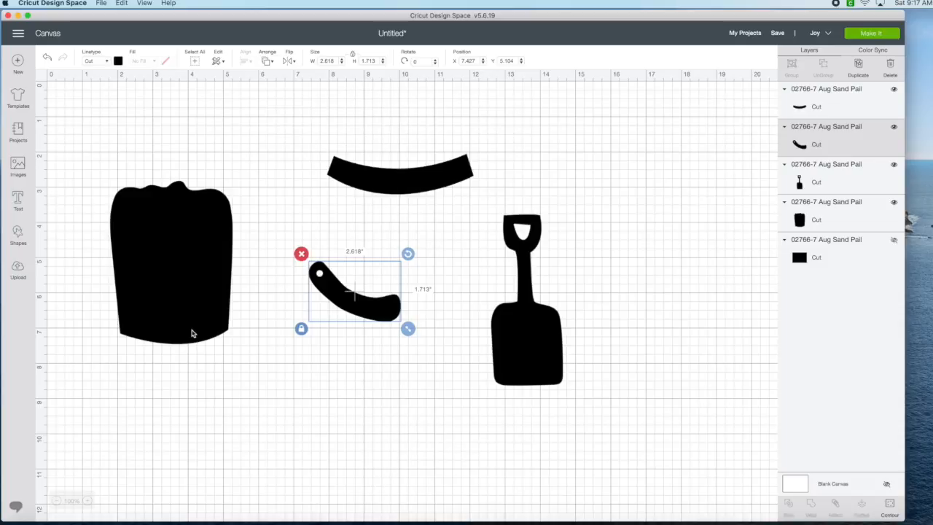
{"action": "left_click_drag", "start_coordinate": [191, 333], "coordinate": [183, 292]}
{"action": "left_click_drag", "start_coordinate": [343, 306], "coordinate": [271, 381]}
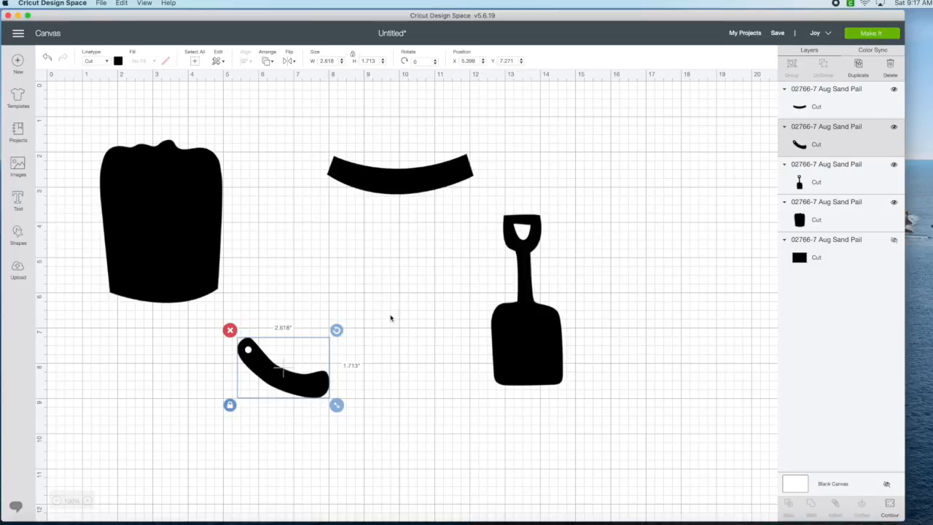
{"action": "left_click_drag", "start_coordinate": [400, 181], "coordinate": [358, 140]}
{"action": "left_click_drag", "start_coordinate": [515, 302], "coordinate": [401, 268]}
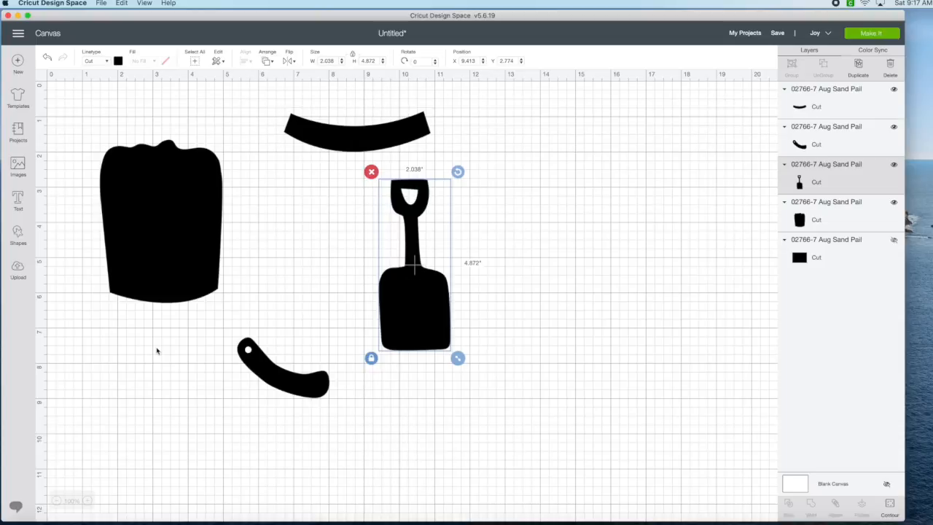
- View the available material colors for the pail piece without changing its color
{"action": "left_click", "coordinate": [147, 251]}
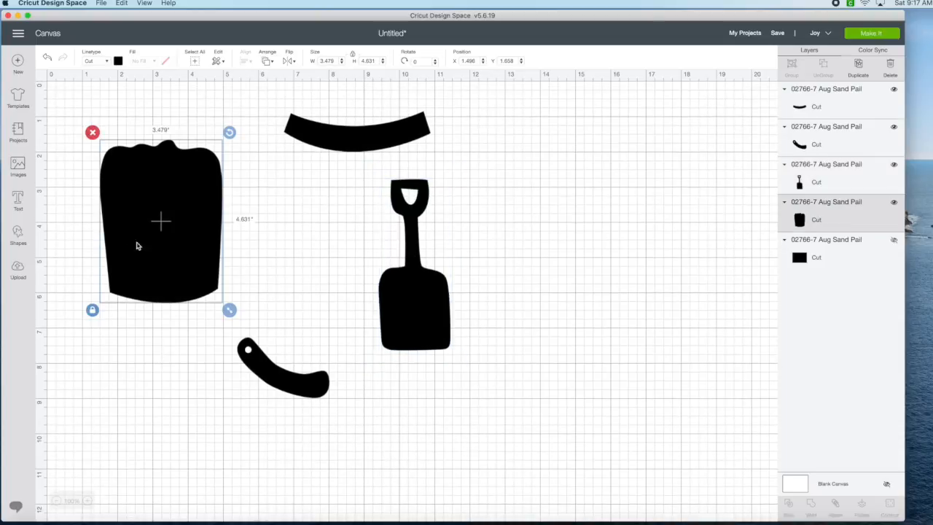
{"action": "left_click", "coordinate": [118, 61]}
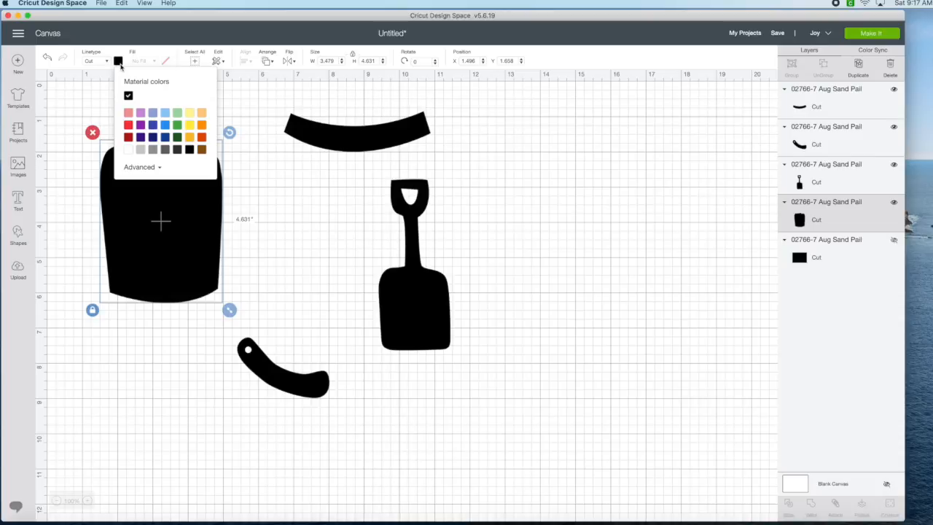
{"action": "left_click", "coordinate": [118, 61]}
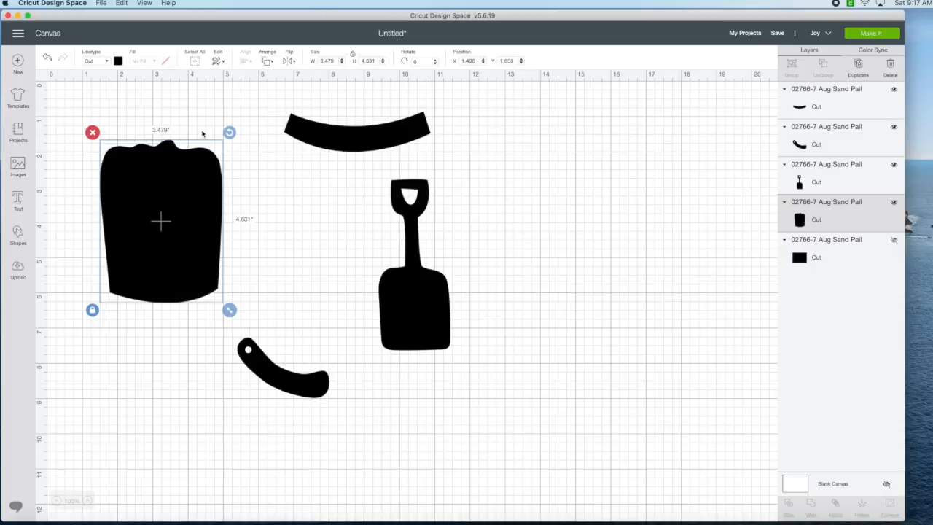
- Preview the cut layout with materials loaded On Mat at 4.5" x 12", and return to the canvas
{"action": "left_click", "coordinate": [870, 38]}
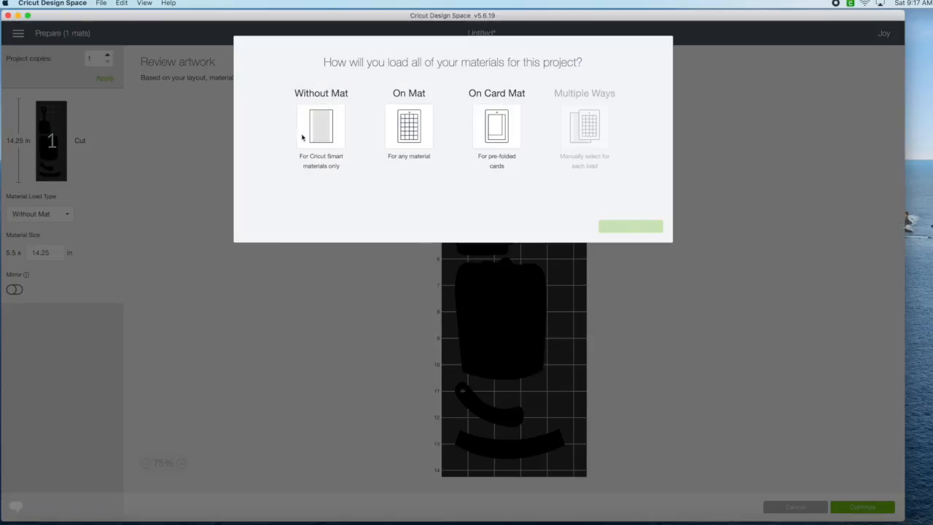
{"action": "left_click", "coordinate": [409, 125]}
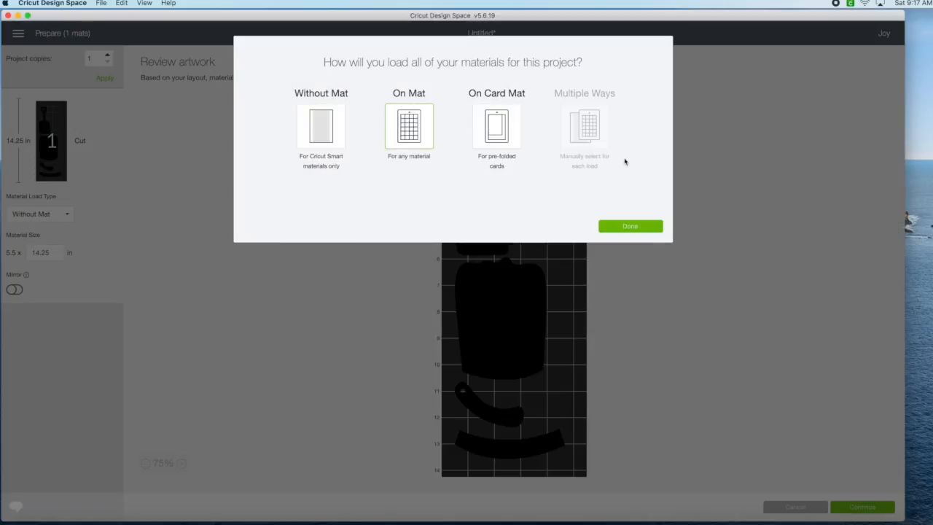
{"action": "left_click", "coordinate": [632, 226]}
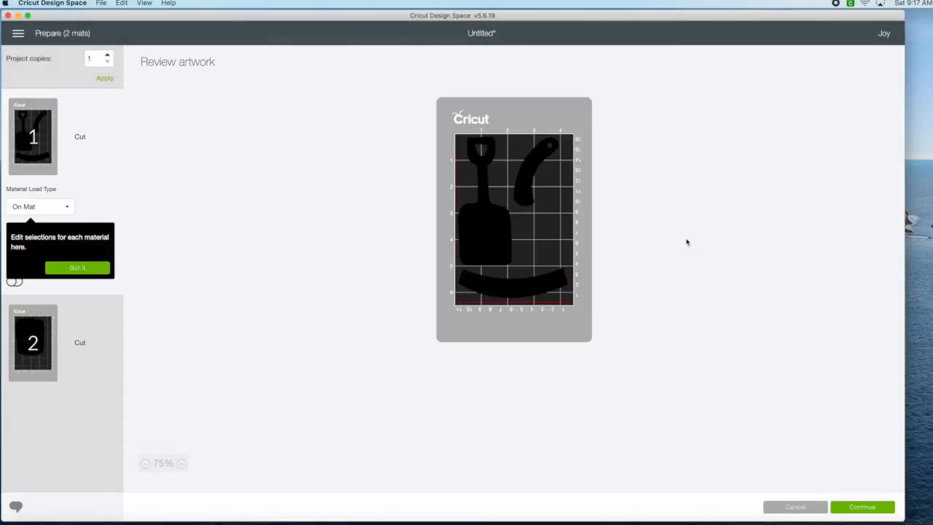
{"action": "left_click", "coordinate": [83, 269]}
{"action": "left_click", "coordinate": [66, 248]}
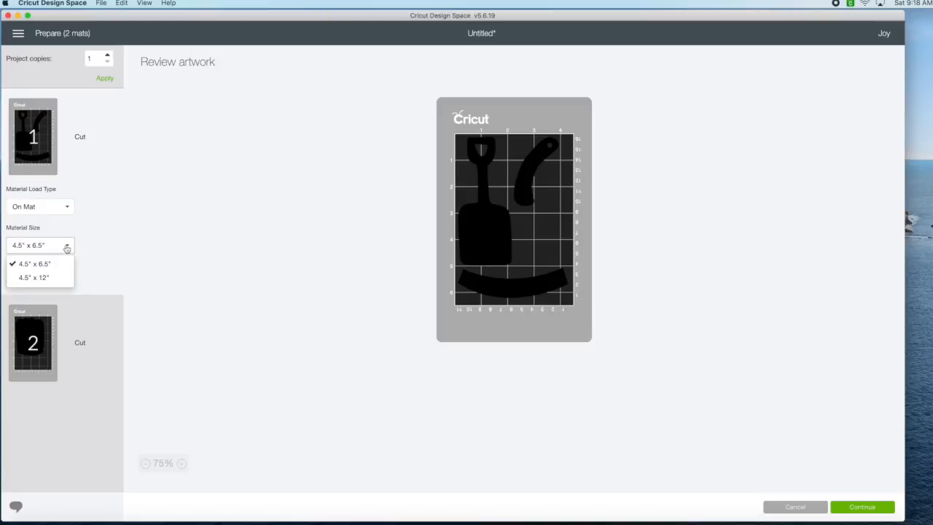
{"action": "left_click", "coordinate": [36, 278]}
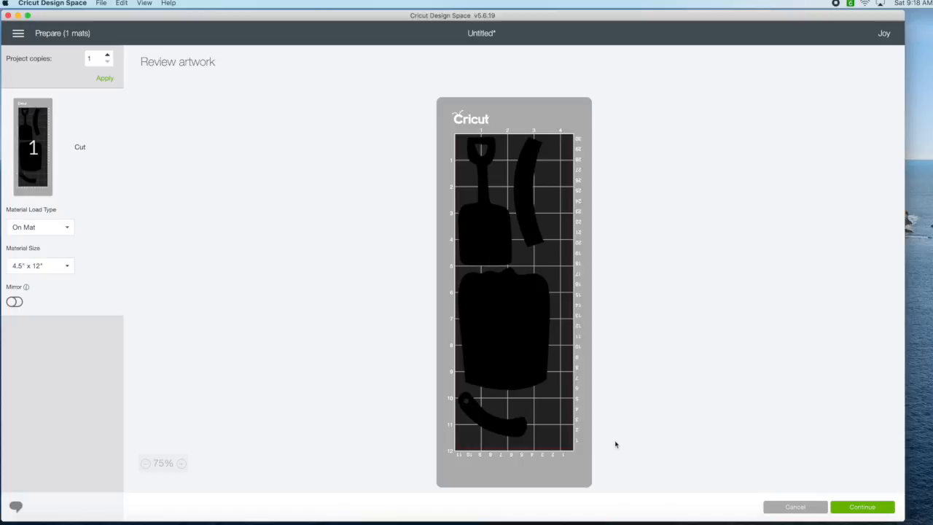
{"action": "left_click", "coordinate": [801, 513]}
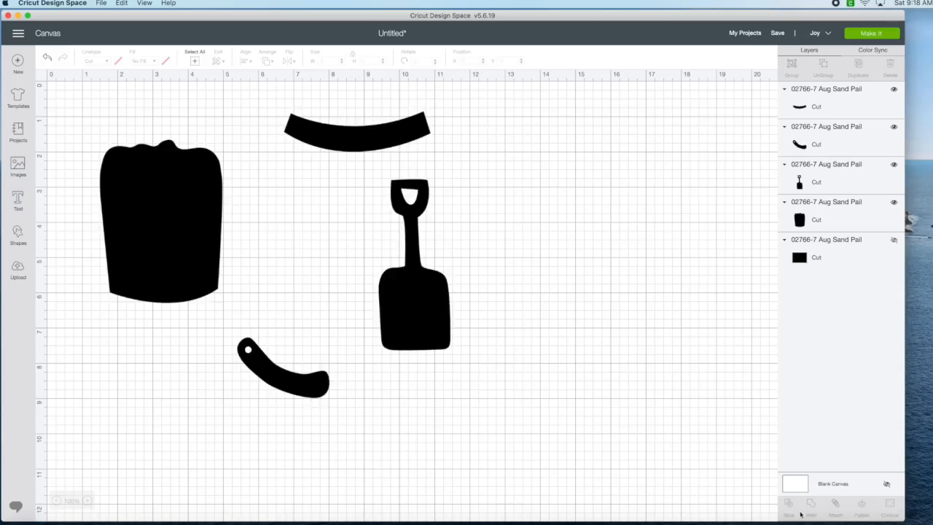
{"action": "left_click", "coordinate": [172, 218]}
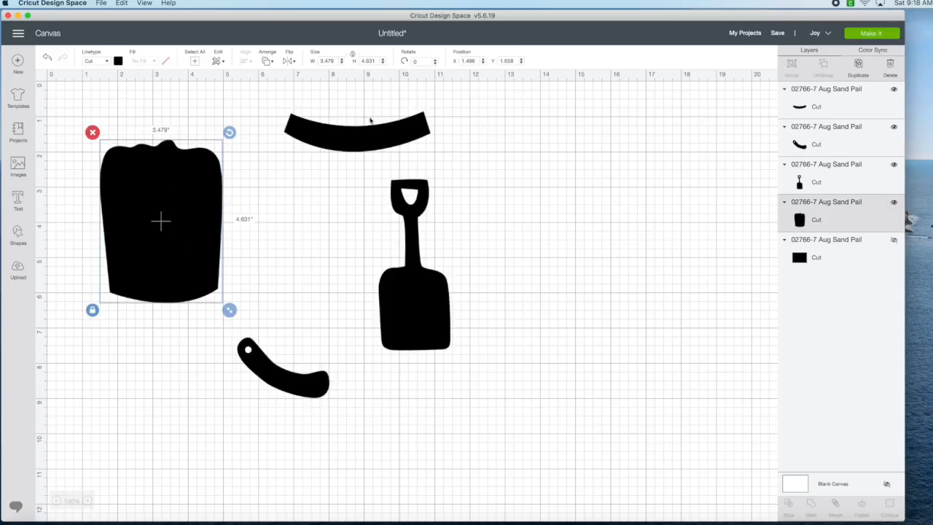
{"action": "left_click", "coordinate": [382, 139]}
{"action": "left_click", "coordinate": [420, 277]}
{"action": "left_click", "coordinate": [279, 392]}
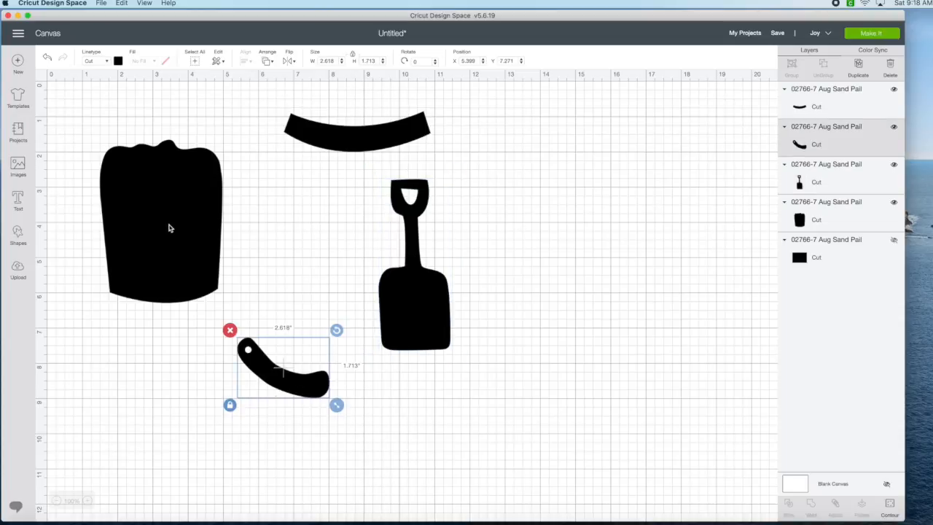
- Change the pail piece's material color to brown
{"action": "left_click", "coordinate": [168, 228]}
{"action": "scroll", "coordinate": [166, 222], "scroll_direction": "down", "scroll_amount": 1}
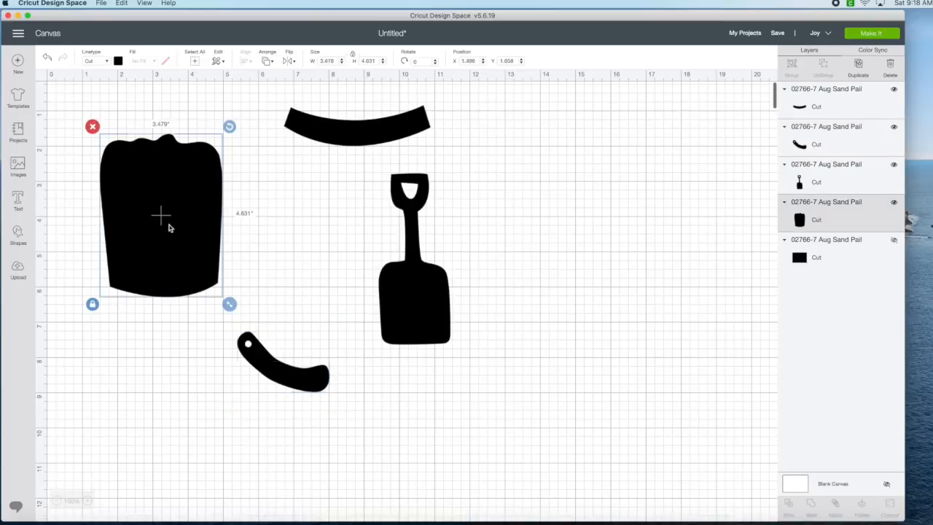
{"action": "left_click", "coordinate": [117, 61]}
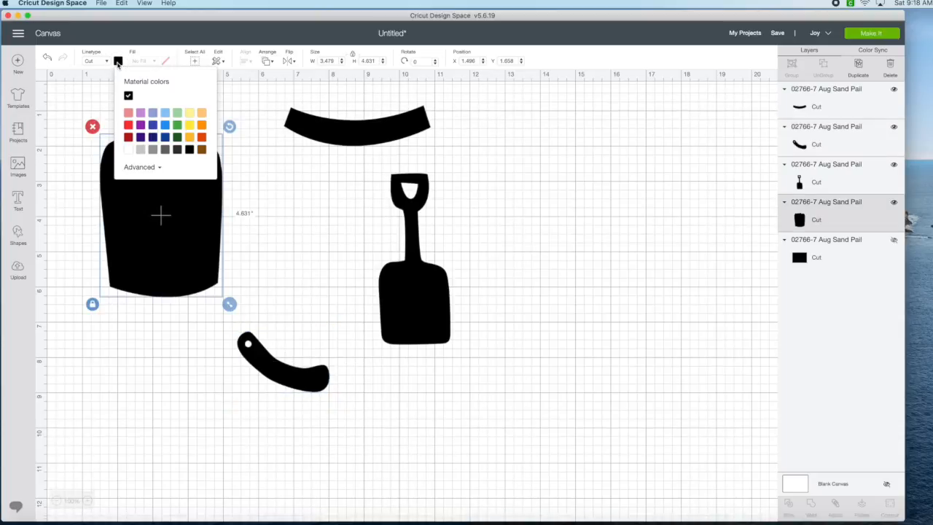
{"action": "left_click", "coordinate": [201, 148]}
{"action": "left_click", "coordinate": [290, 168]}
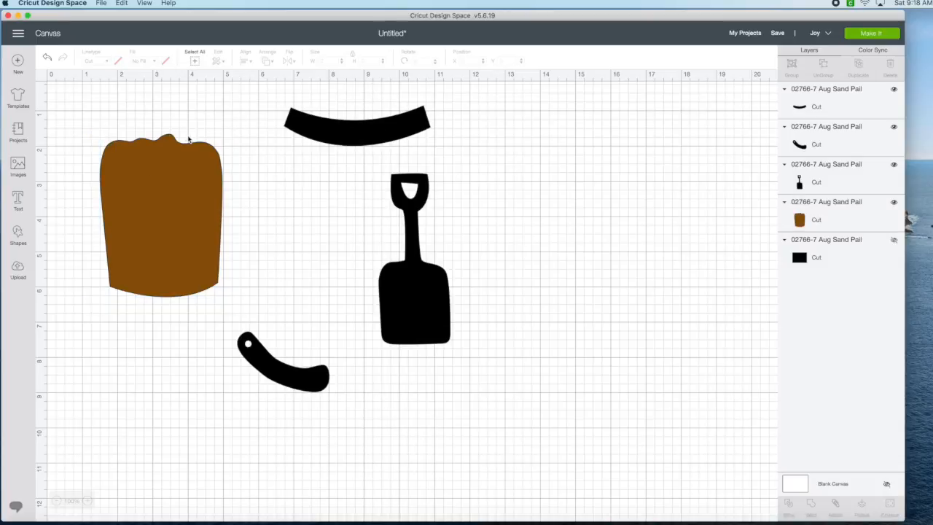
- Duplicate the brown pail, place the copy on the far side of the shovel, and color the copy bright red
{"action": "left_click", "coordinate": [154, 180]}
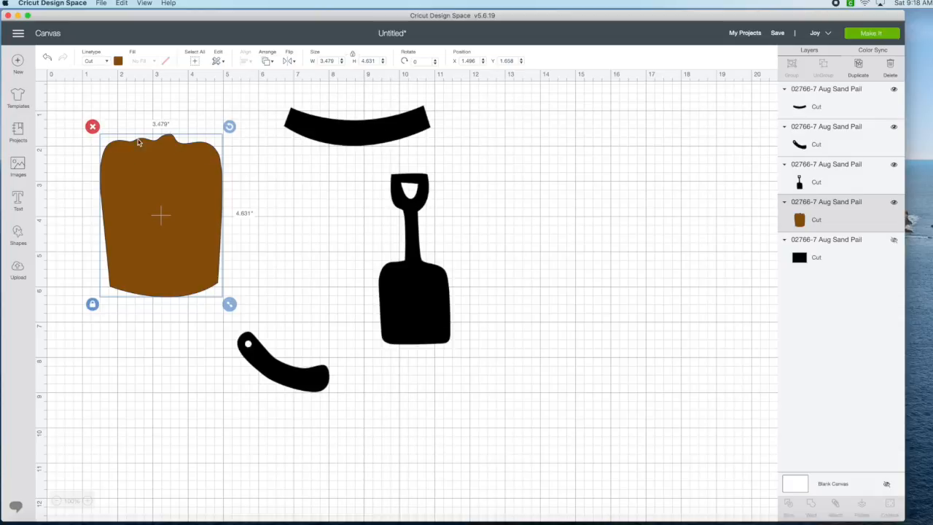
{"action": "left_click", "coordinate": [858, 65]}
{"action": "left_click_drag", "start_coordinate": [219, 210], "coordinate": [609, 169]}
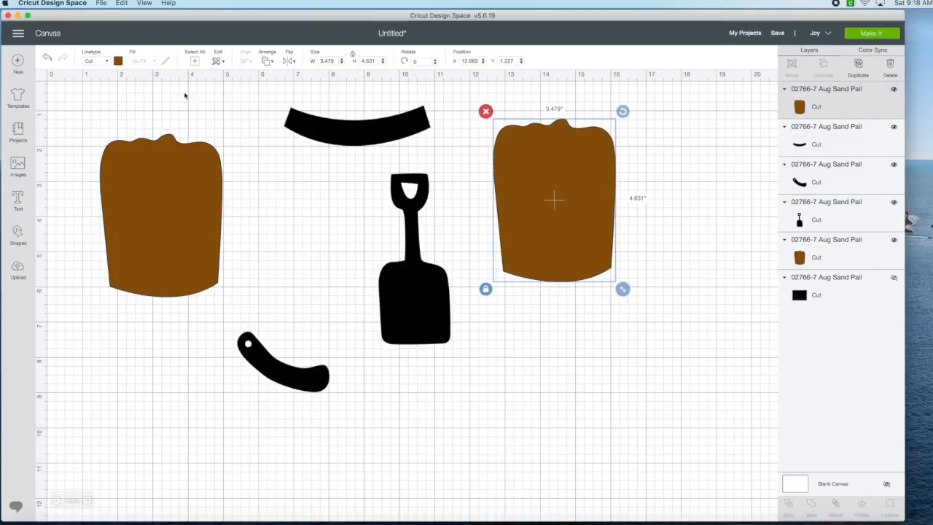
{"action": "left_click", "coordinate": [117, 62]}
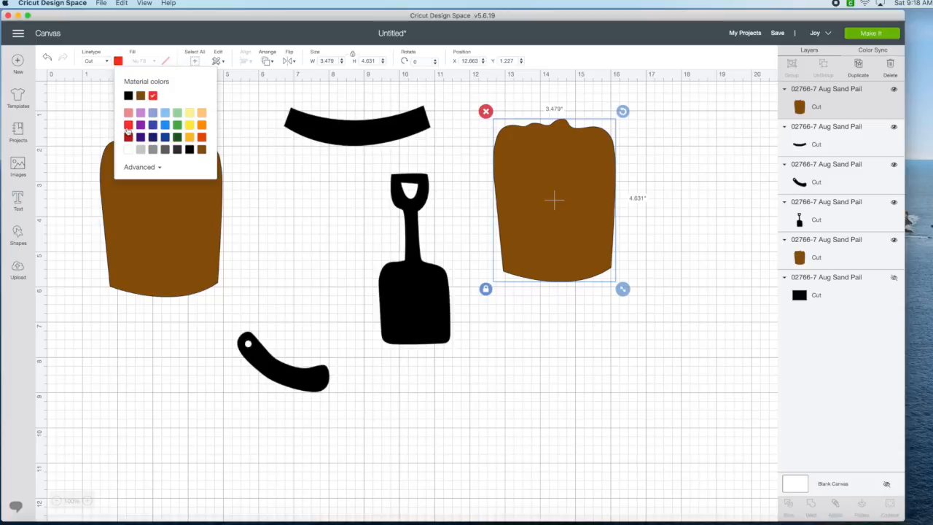
{"action": "left_click", "coordinate": [127, 129]}
- Color the curved strip dark red and move it slightly lower, closer to the brown pail
{"action": "left_click", "coordinate": [356, 128]}
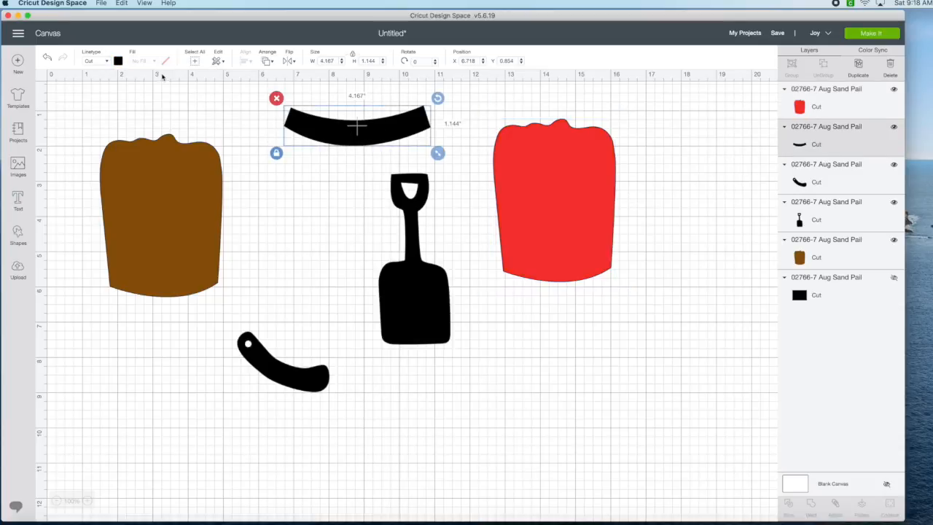
{"action": "left_click", "coordinate": [118, 61]}
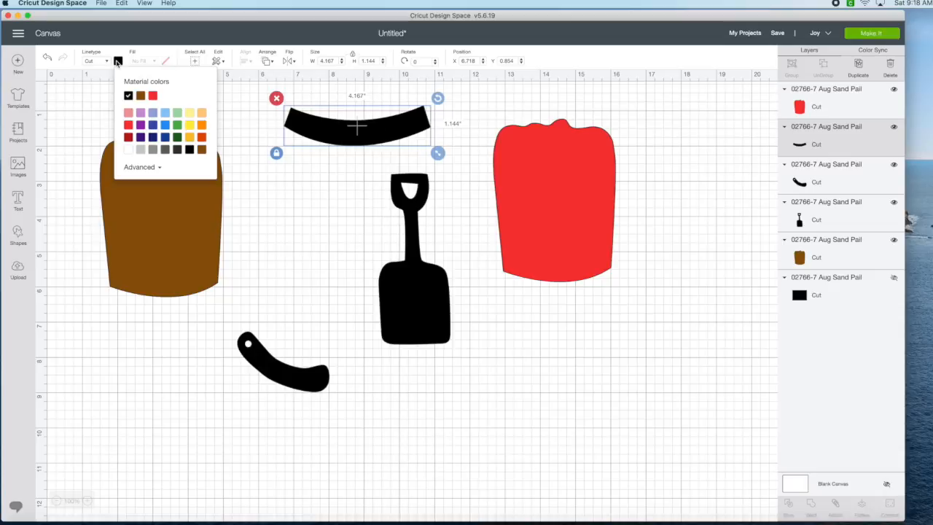
{"action": "left_click", "coordinate": [129, 137]}
{"action": "left_click_drag", "start_coordinate": [345, 137], "coordinate": [311, 167]}
{"action": "left_click", "coordinate": [263, 367]}
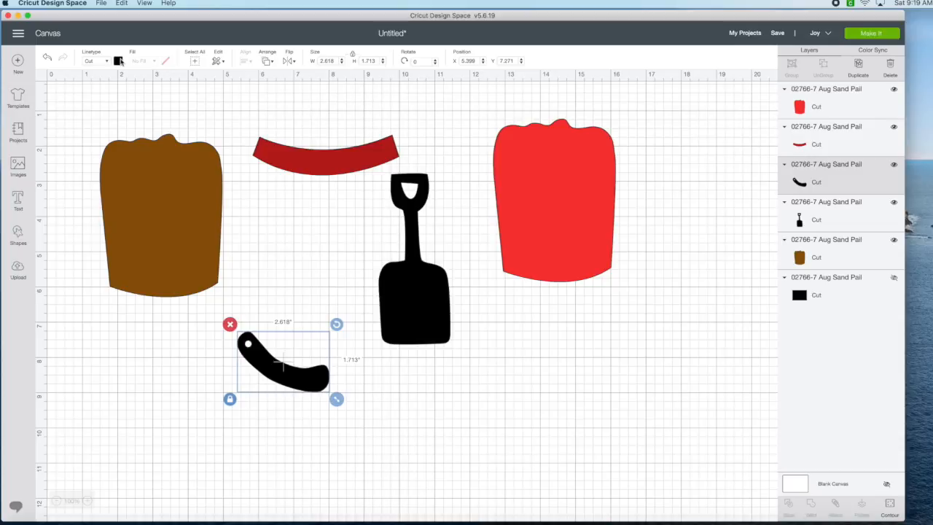
{"action": "left_click", "coordinate": [119, 61]}
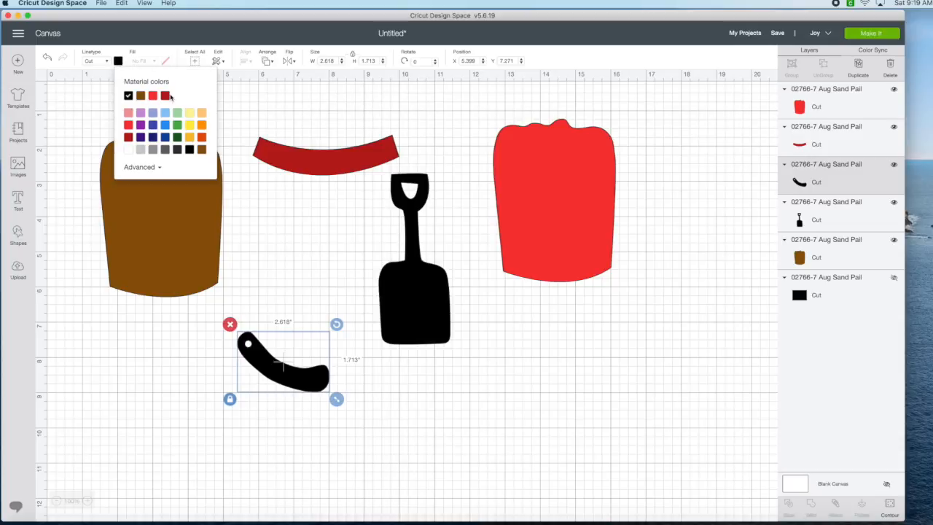
{"action": "left_click", "coordinate": [232, 180]}
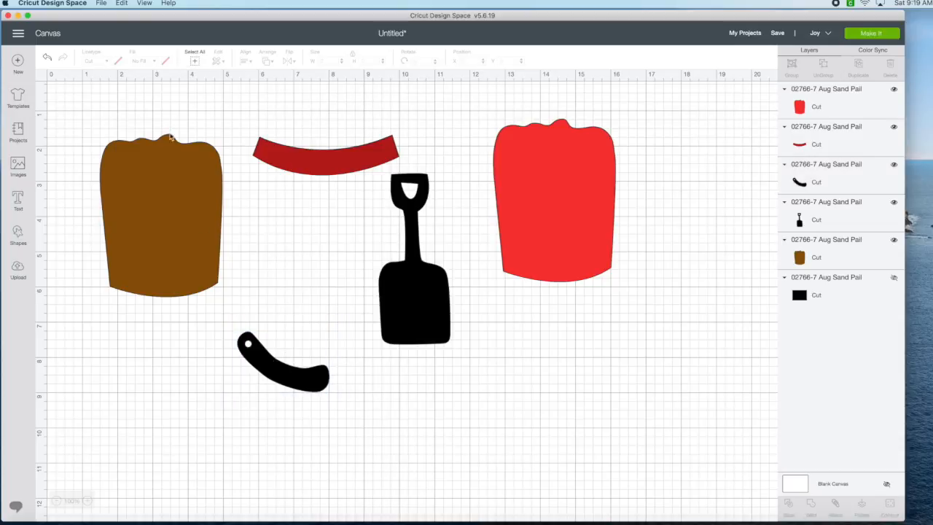
- Set the small handle with the hole to the same dark red as the curved strip
{"action": "left_click", "coordinate": [292, 380]}
{"action": "left_click", "coordinate": [119, 62]}
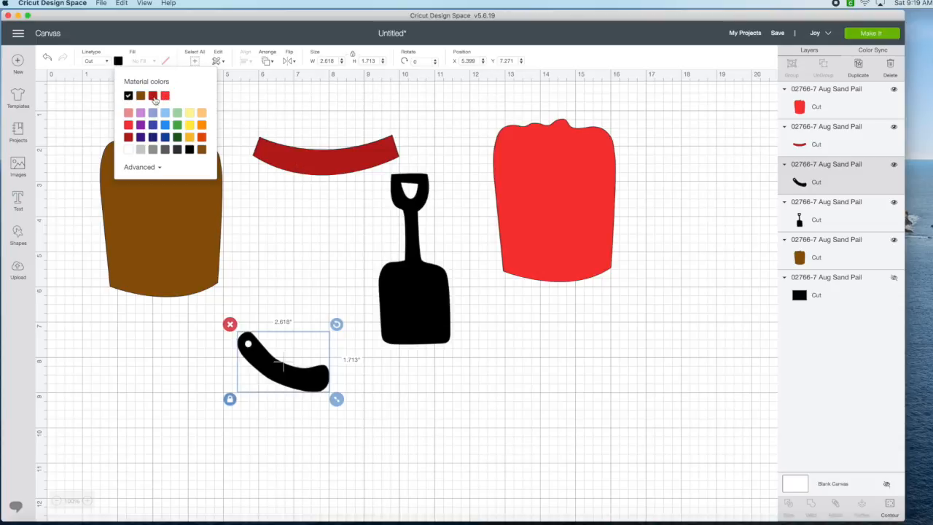
{"action": "left_click", "coordinate": [154, 100]}
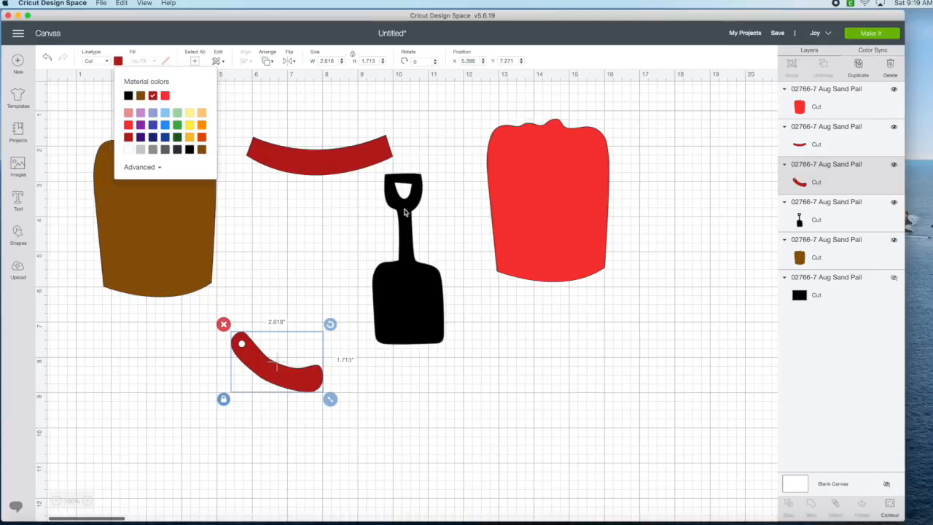
- Change the shovel's material color to blue and deselect it
{"action": "left_click", "coordinate": [406, 212]}
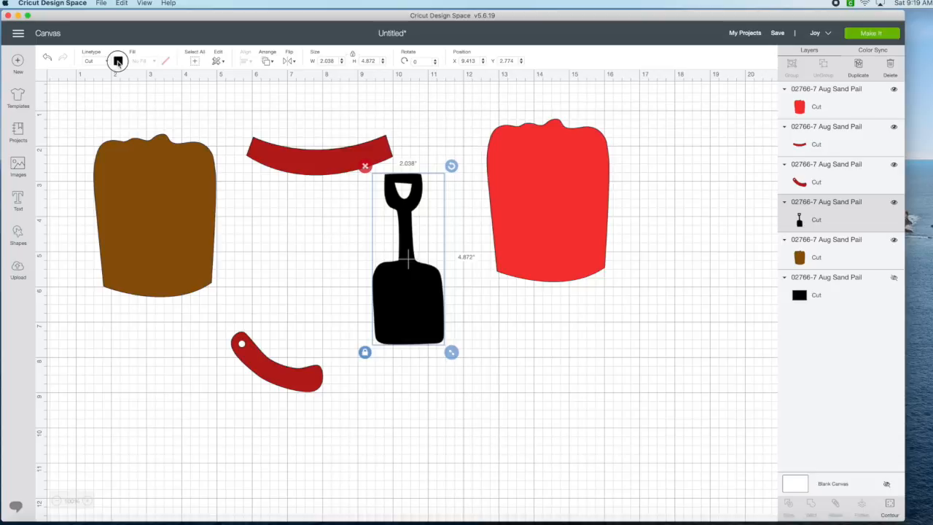
{"action": "left_click", "coordinate": [119, 62]}
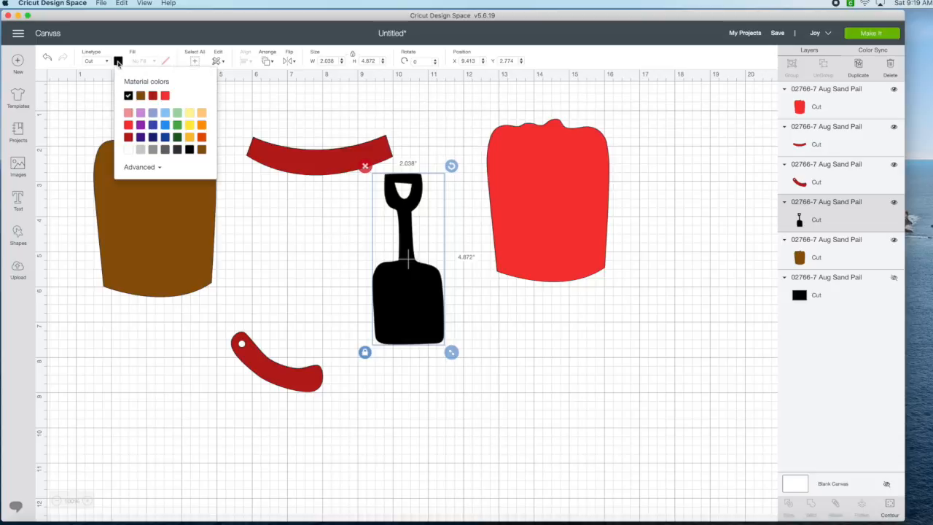
{"action": "left_click", "coordinate": [165, 126]}
{"action": "left_click", "coordinate": [455, 116]}
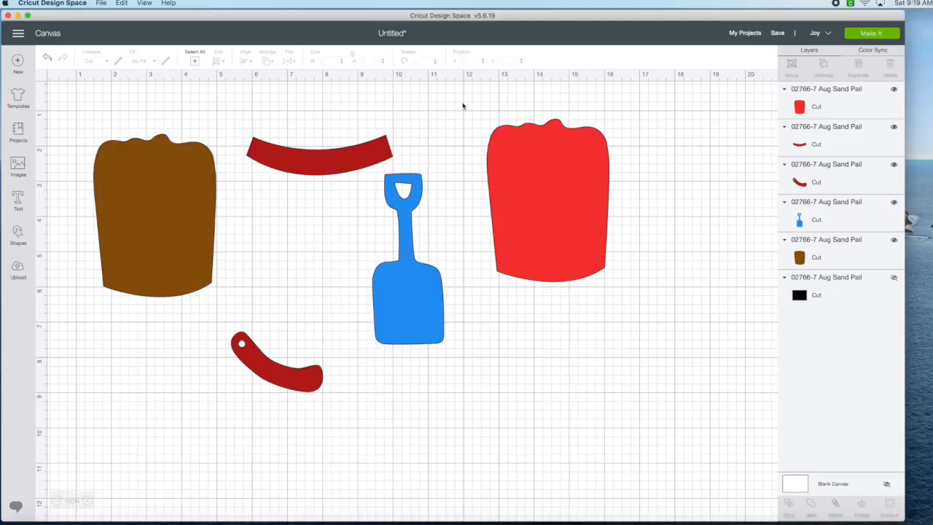
- Start preparing the project for cutting with all materials loaded On Mat
{"action": "left_click", "coordinate": [878, 34]}
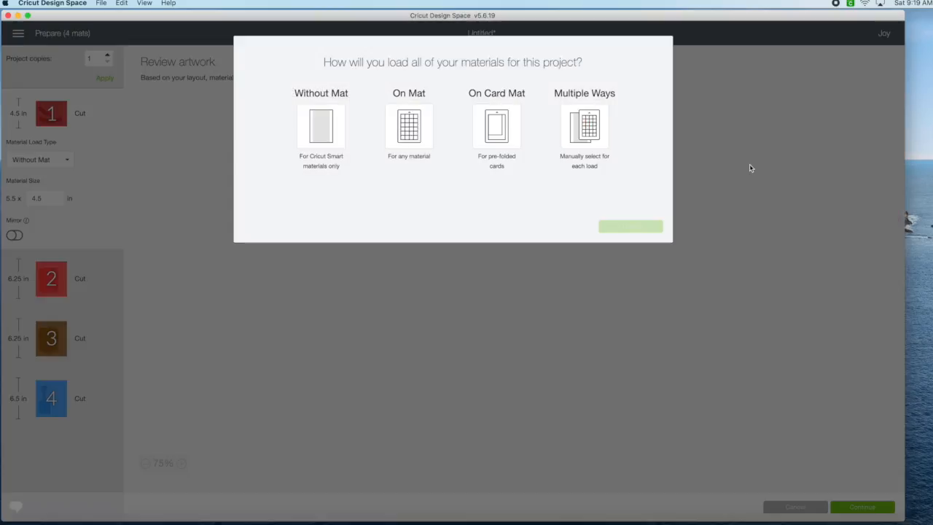
{"action": "left_click", "coordinate": [431, 136]}
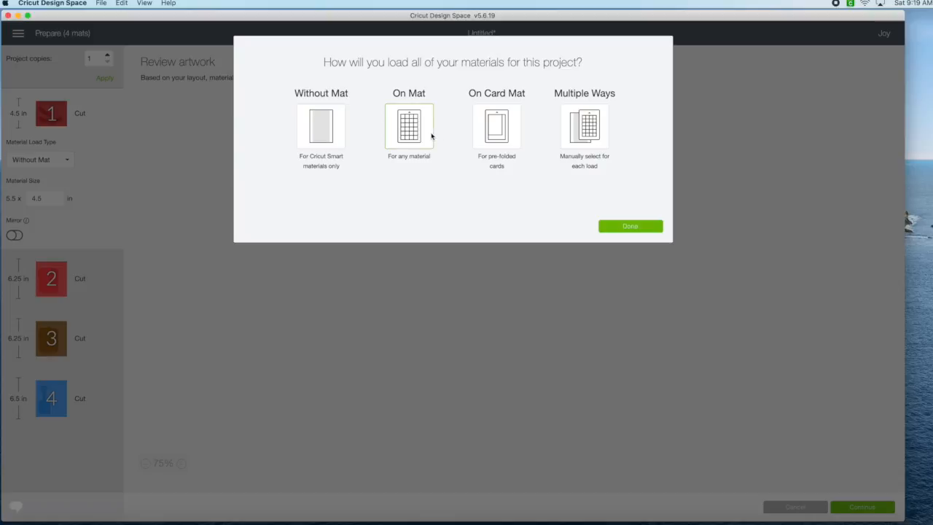
{"action": "left_click", "coordinate": [636, 228]}
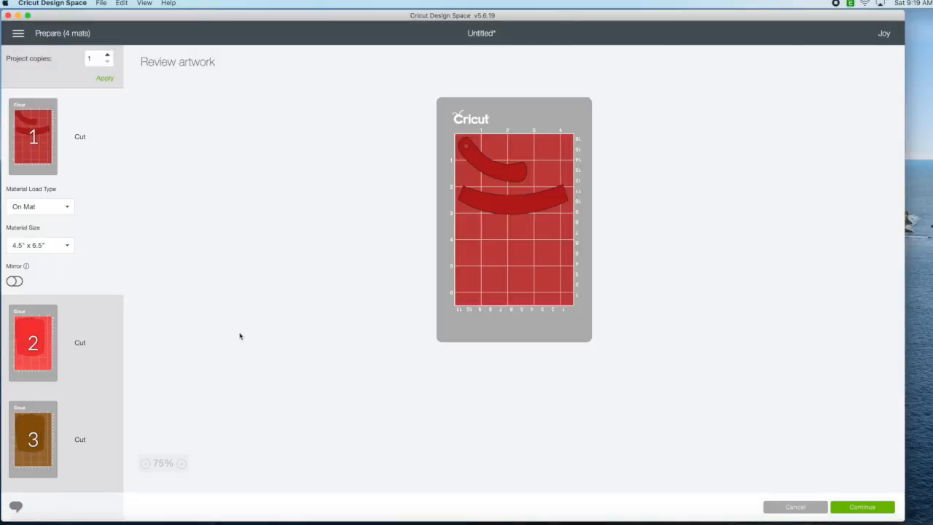
- Review the artwork layout on each color's mat, ending on the dark red mat with the strip and handle
{"action": "left_click", "coordinate": [38, 370]}
{"action": "left_click", "coordinate": [48, 421]}
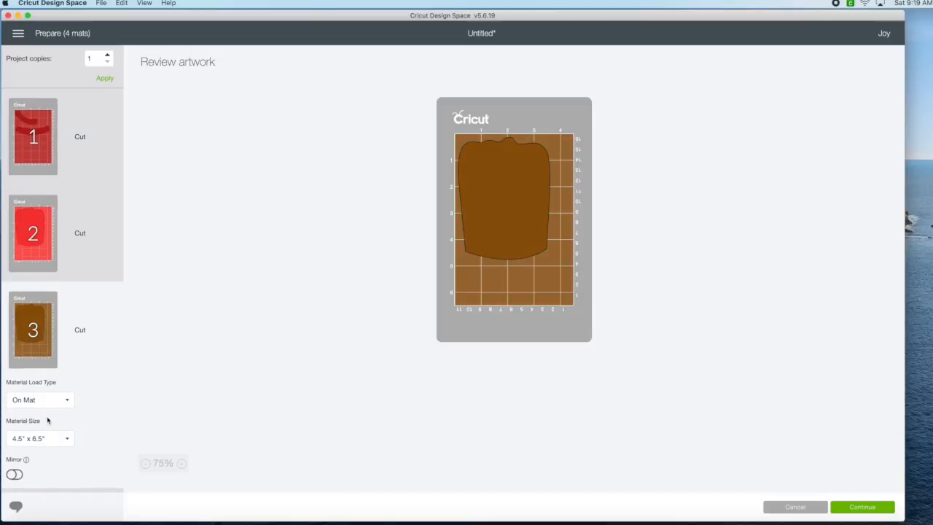
{"action": "scroll", "coordinate": [47, 420], "scroll_direction": "down", "scroll_amount": 3}
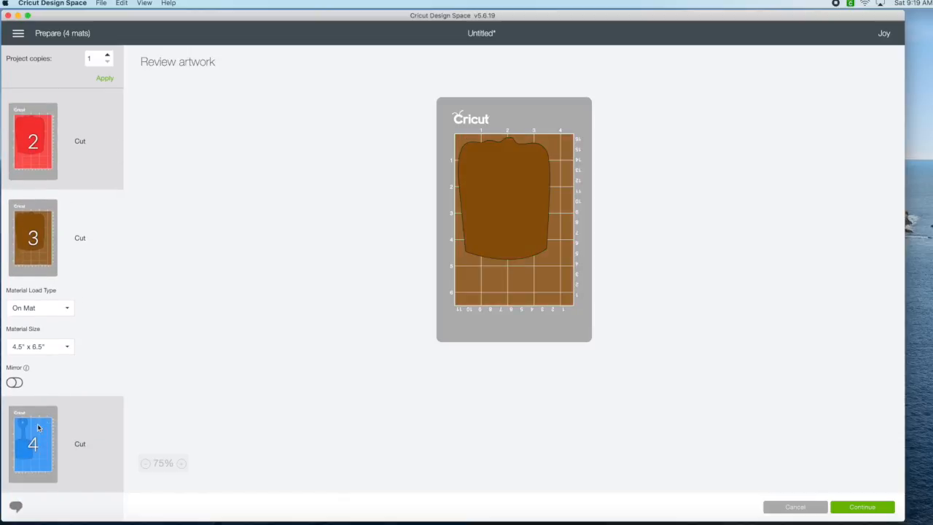
{"action": "left_click", "coordinate": [39, 428]}
{"action": "scroll", "coordinate": [87, 326], "scroll_direction": "up", "scroll_amount": 3}
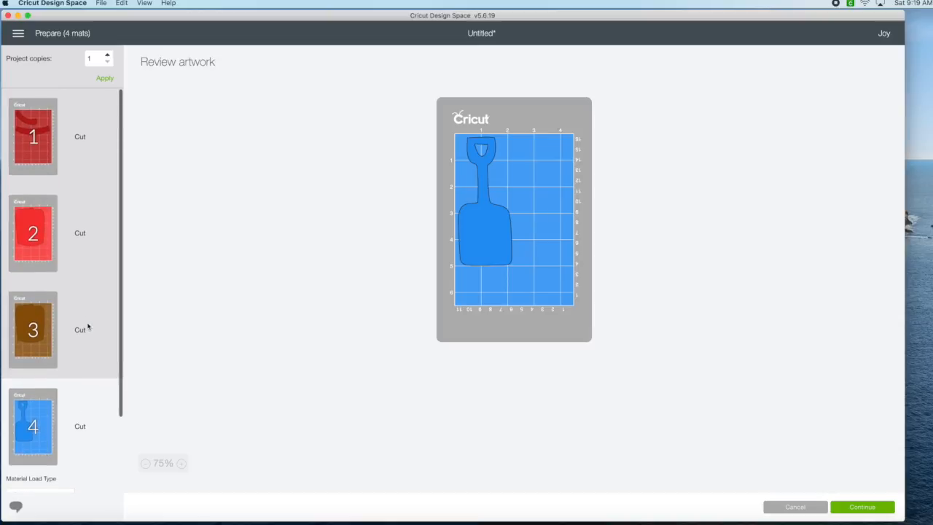
{"action": "left_click", "coordinate": [49, 156]}
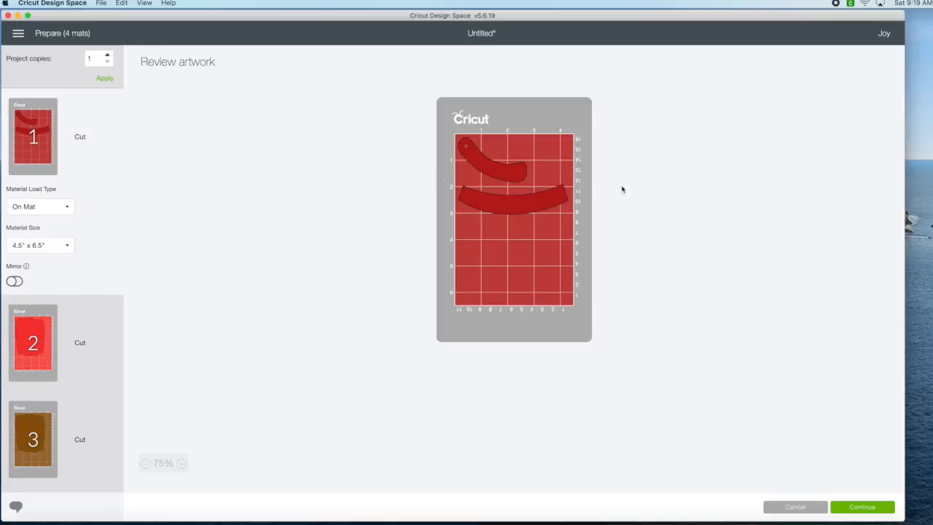